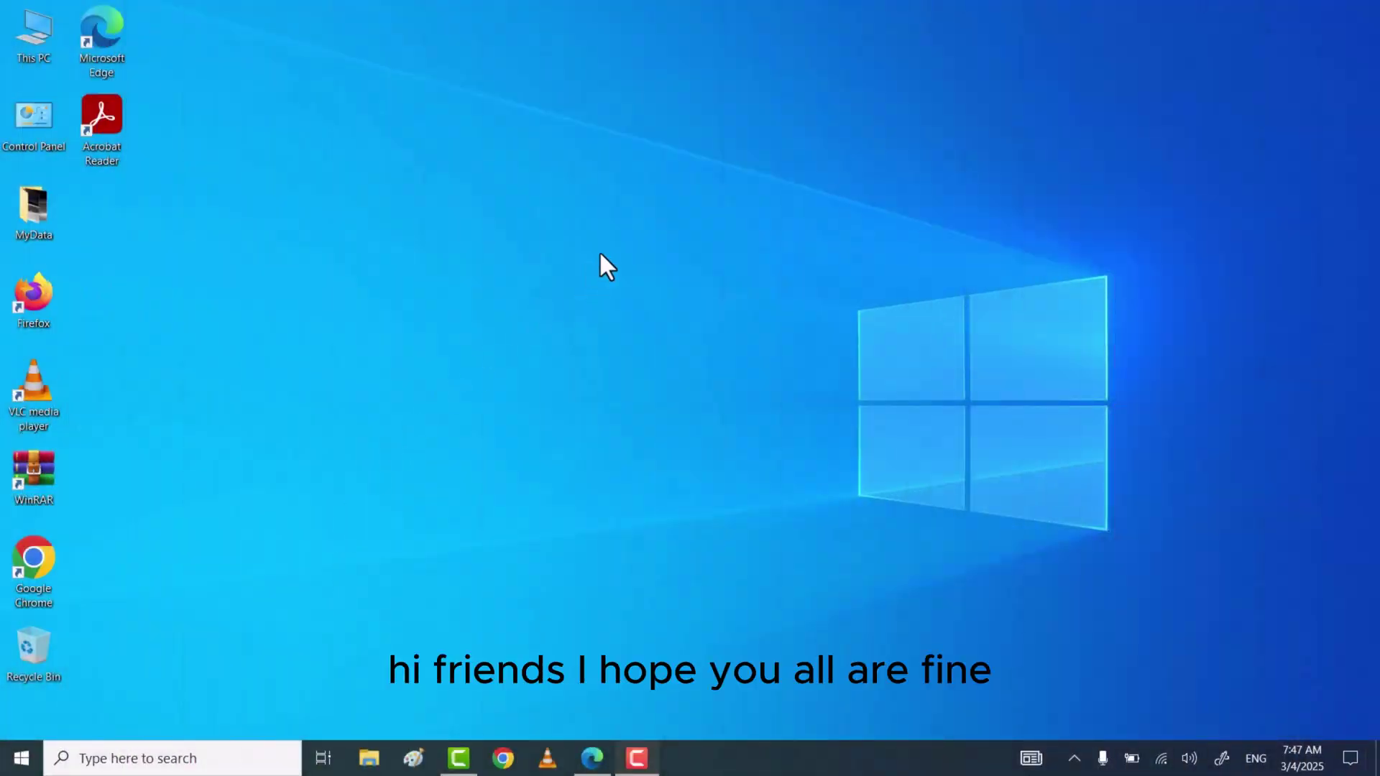
Refresh the desktop, then load gmail.com in Edge to reach the Gmail sign-in page
right_click(599, 253)
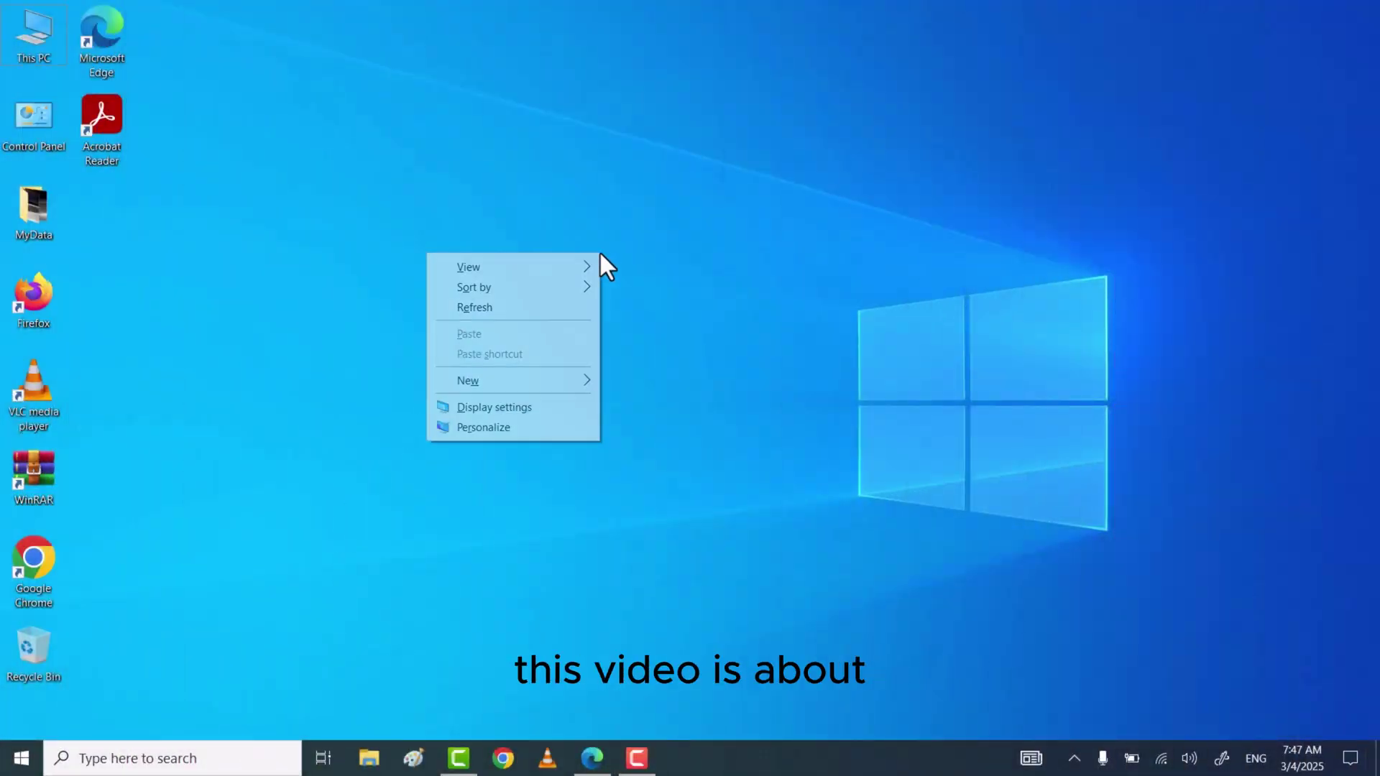
left_click(473, 307)
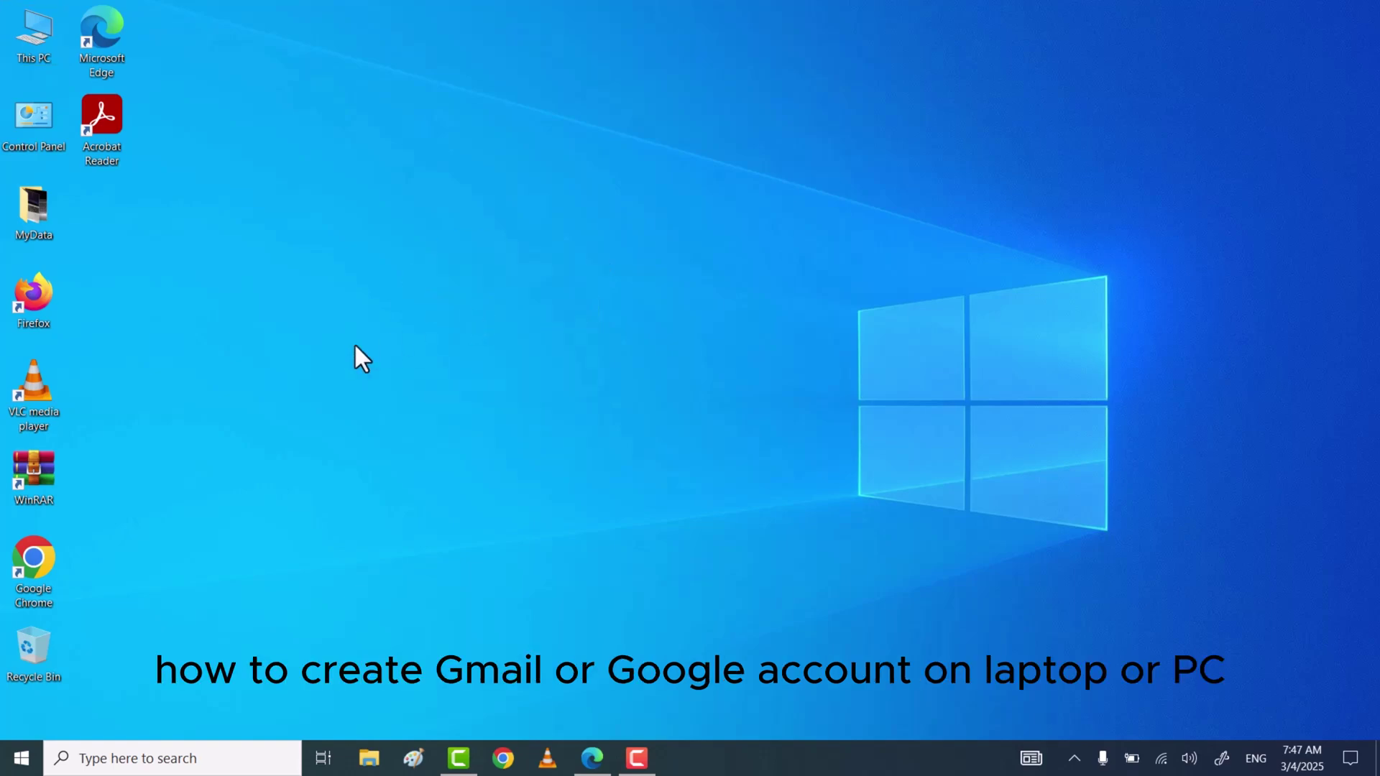
left_click(592, 758)
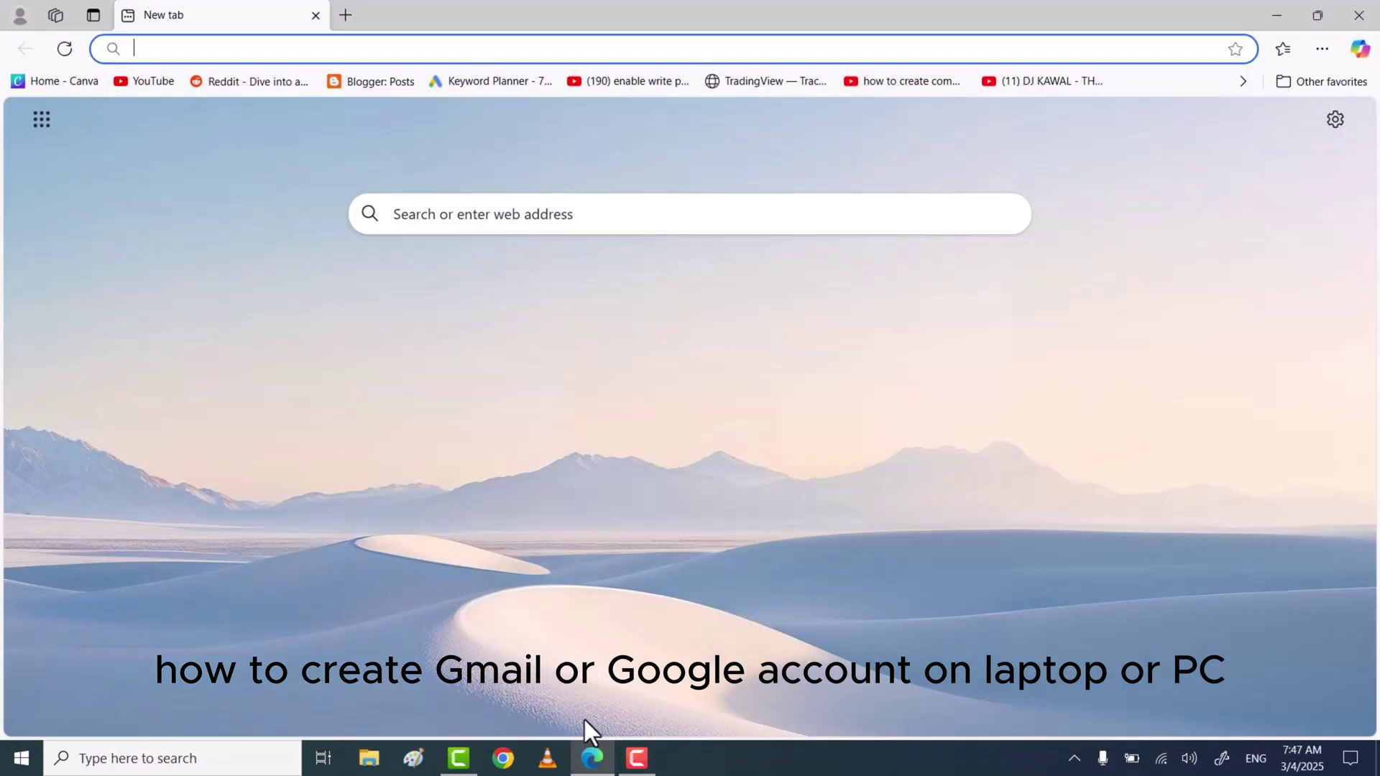
left_click(421, 213)
type("g")
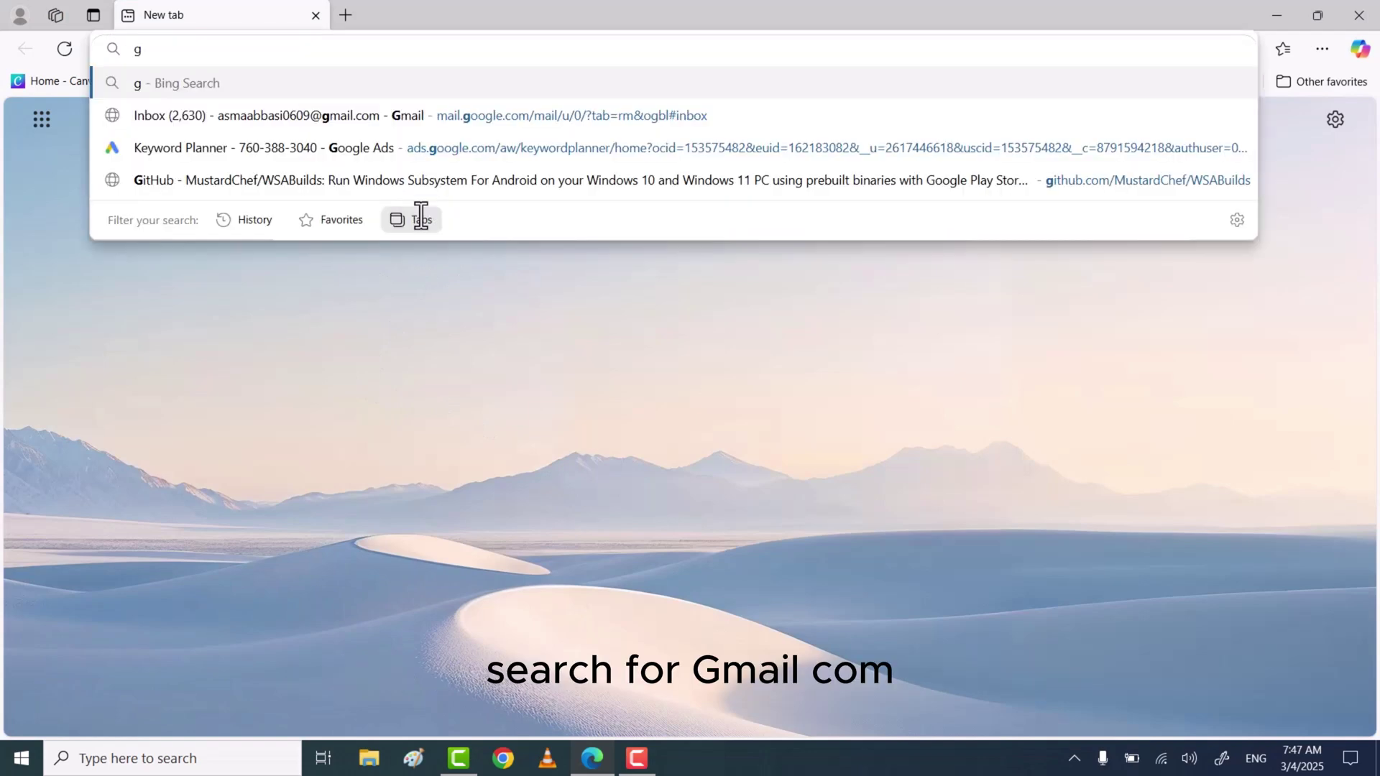
type("mail.com")
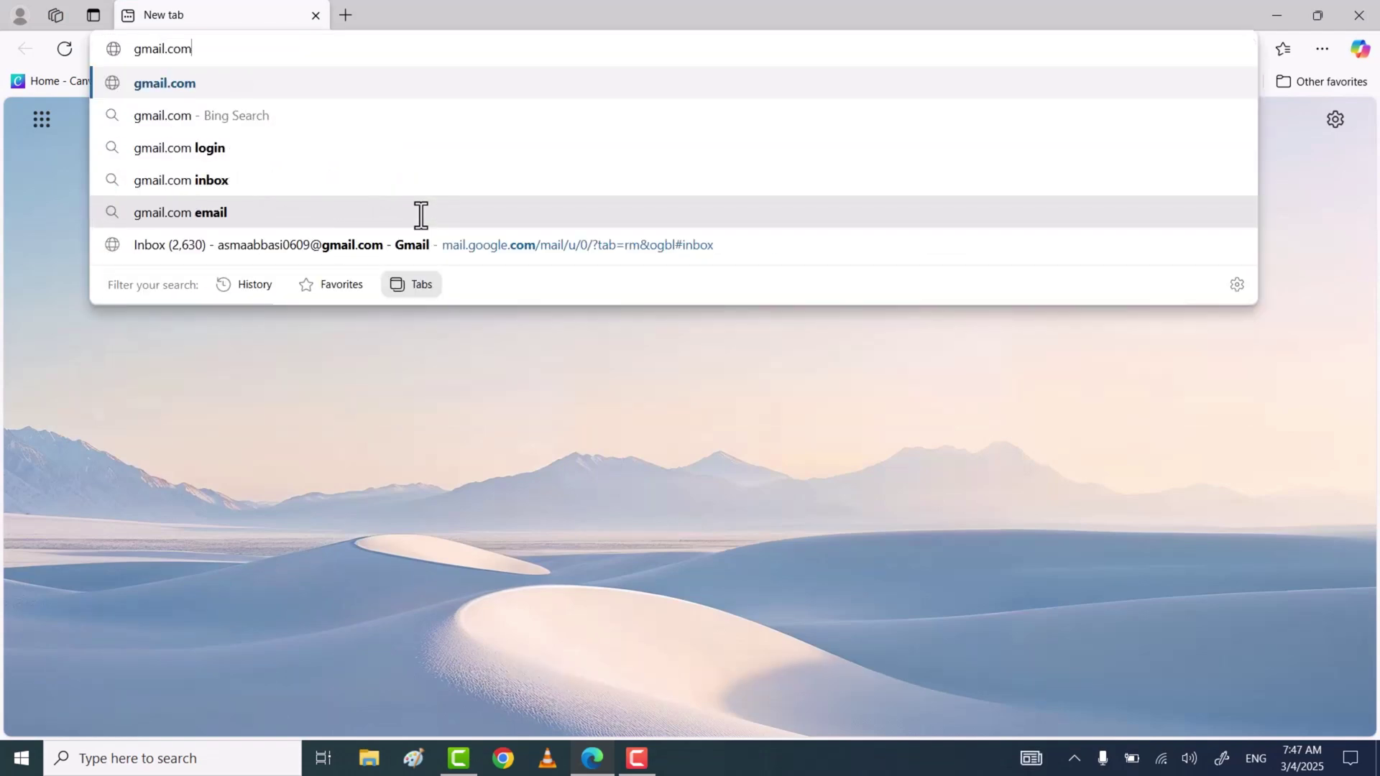
key("Return")
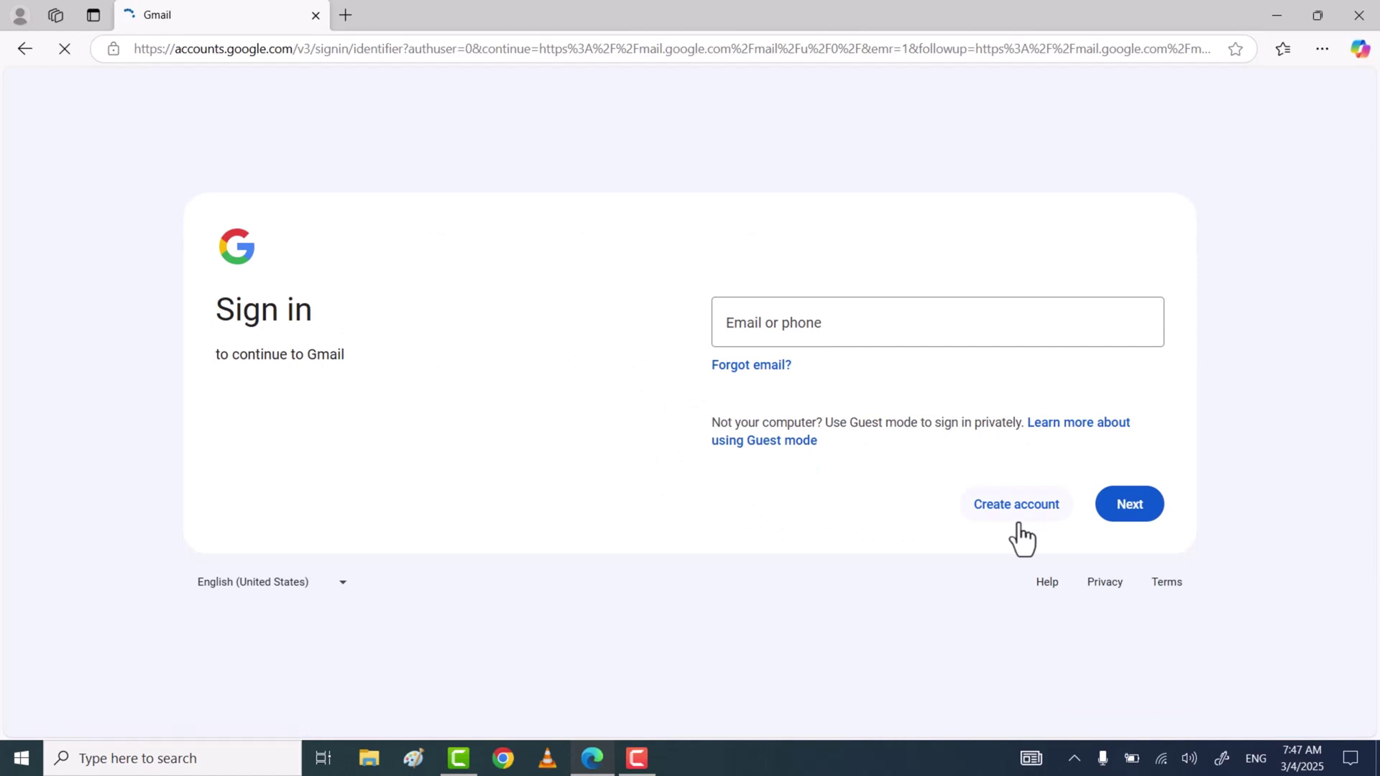
Start creating a new Google account and fill in the first and last name
left_click(1020, 515)
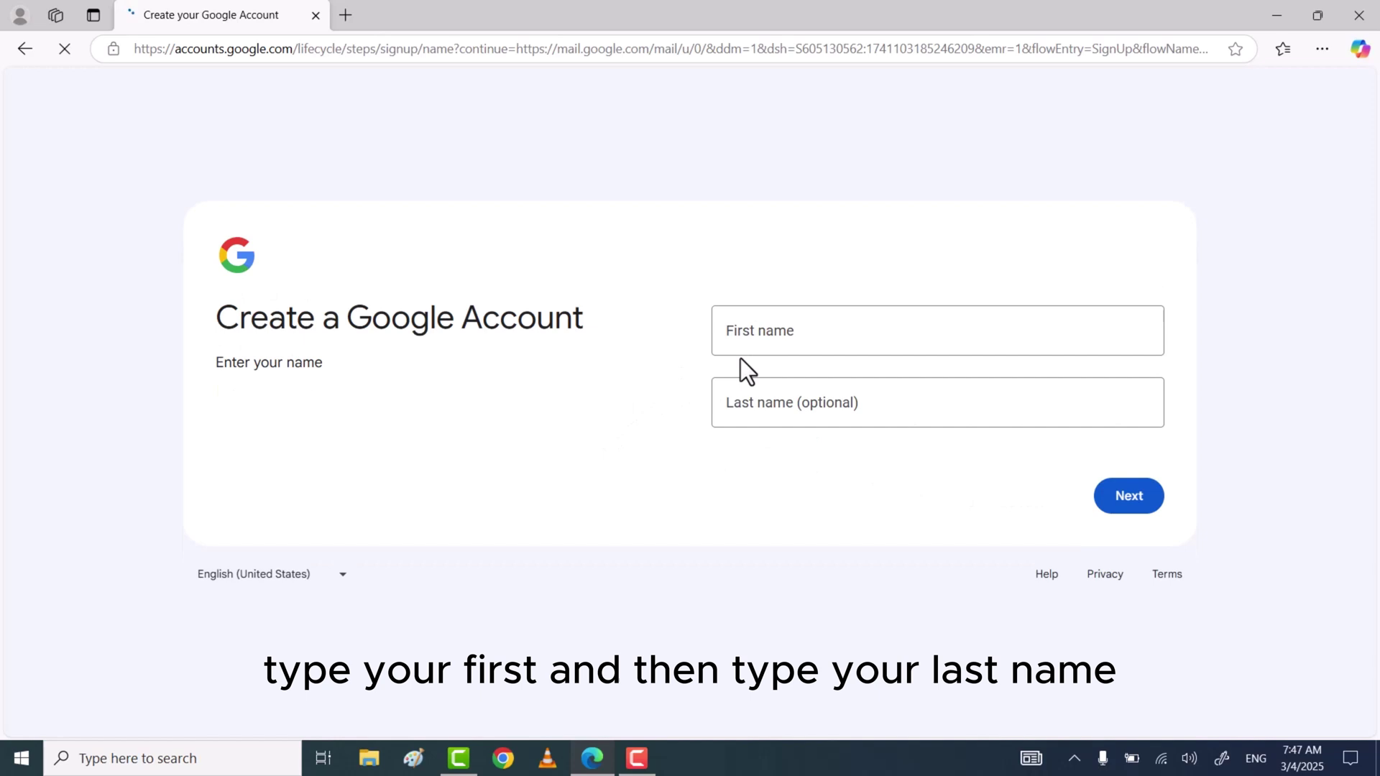
left_click(753, 336)
key("Tab")
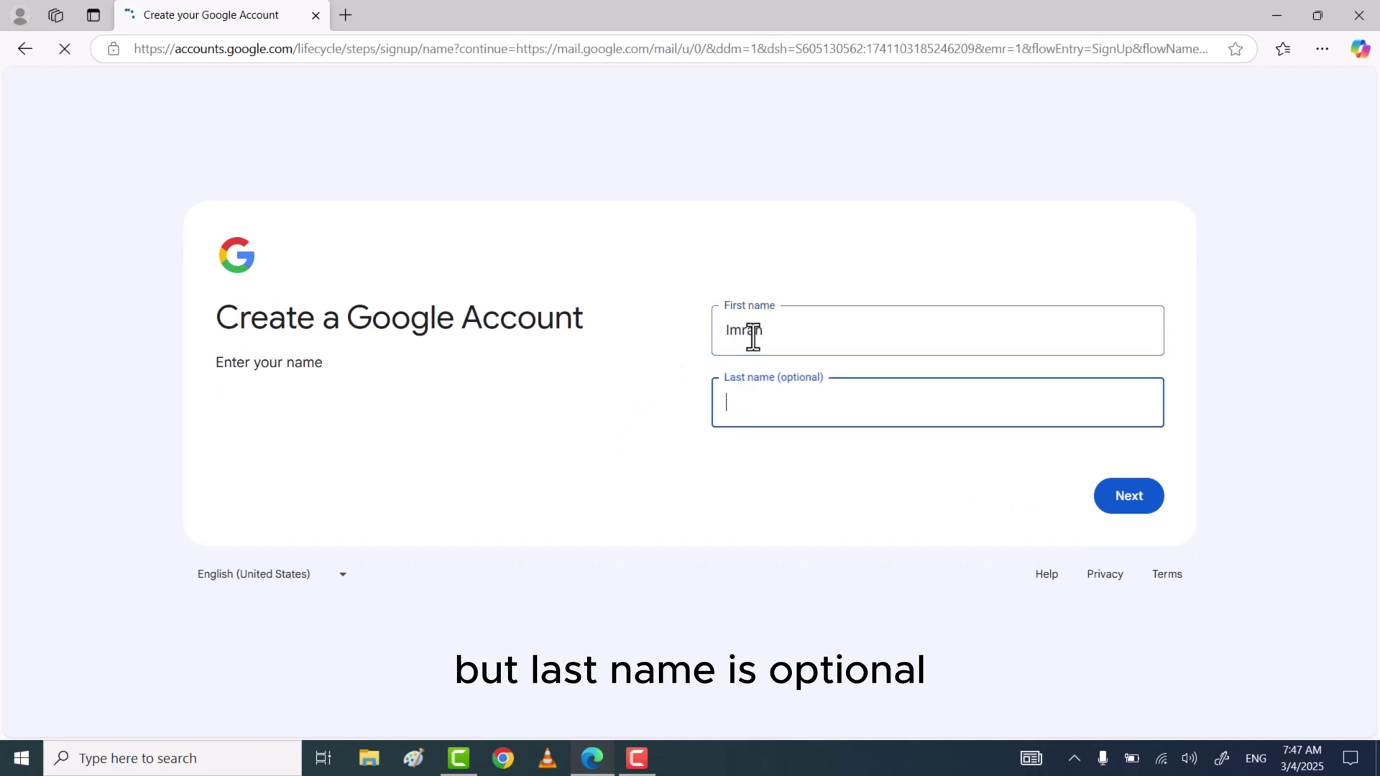
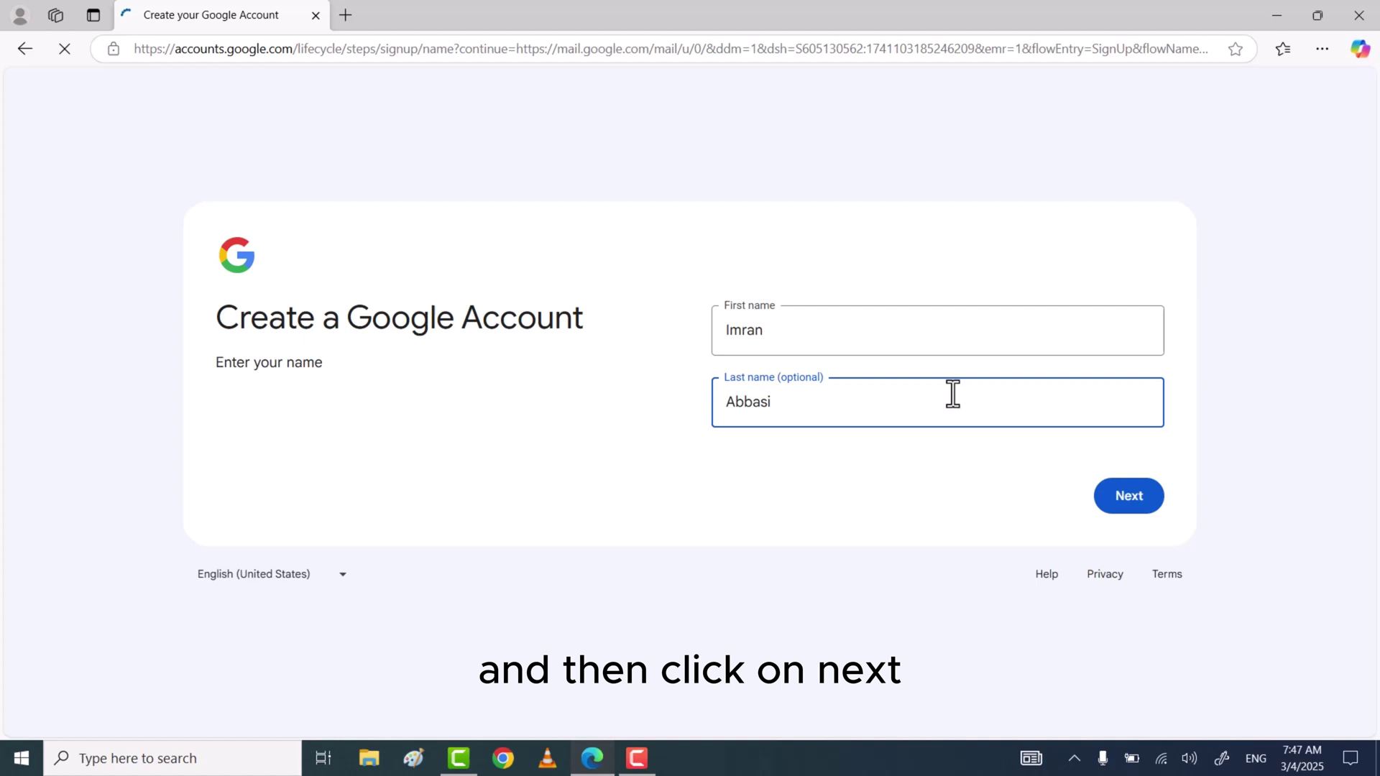
left_click(1127, 499)
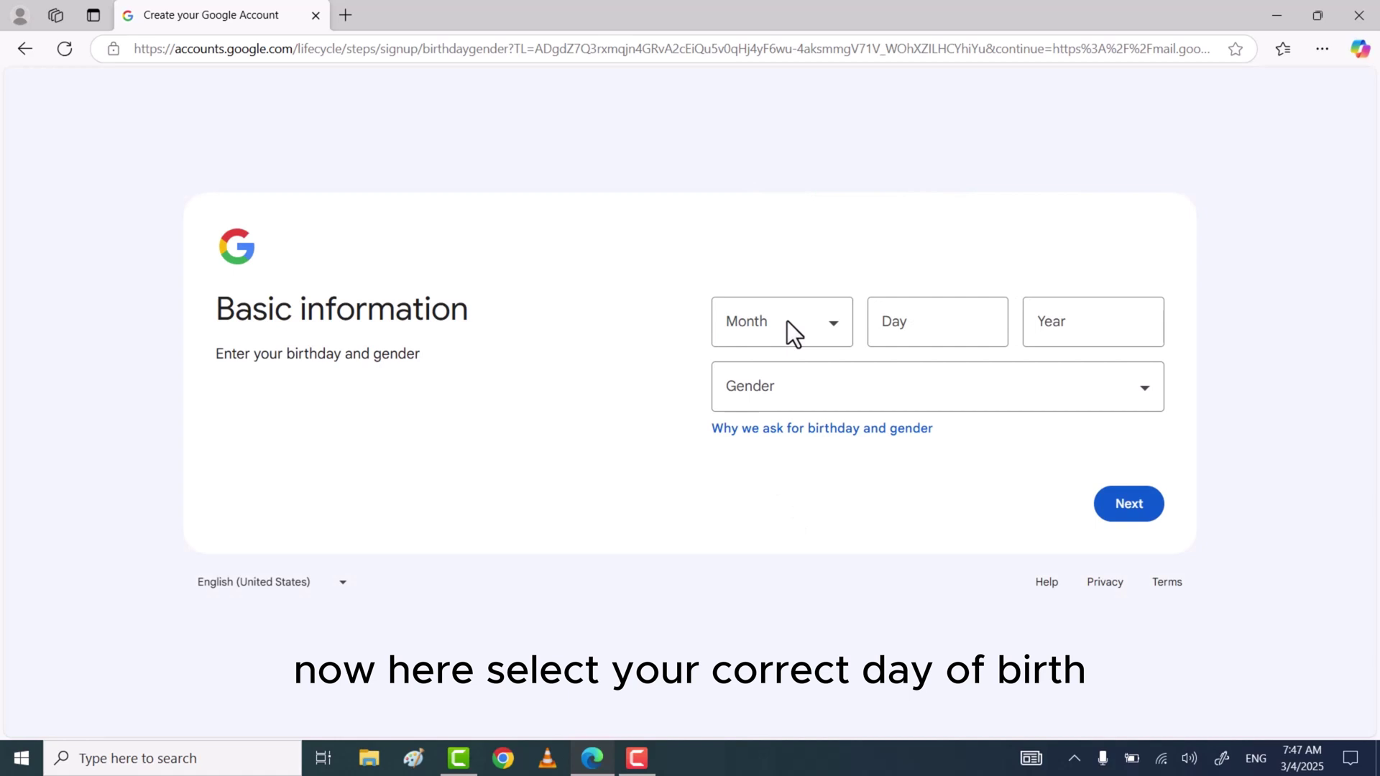
left_click(788, 323)
left_click(777, 565)
left_click(948, 319)
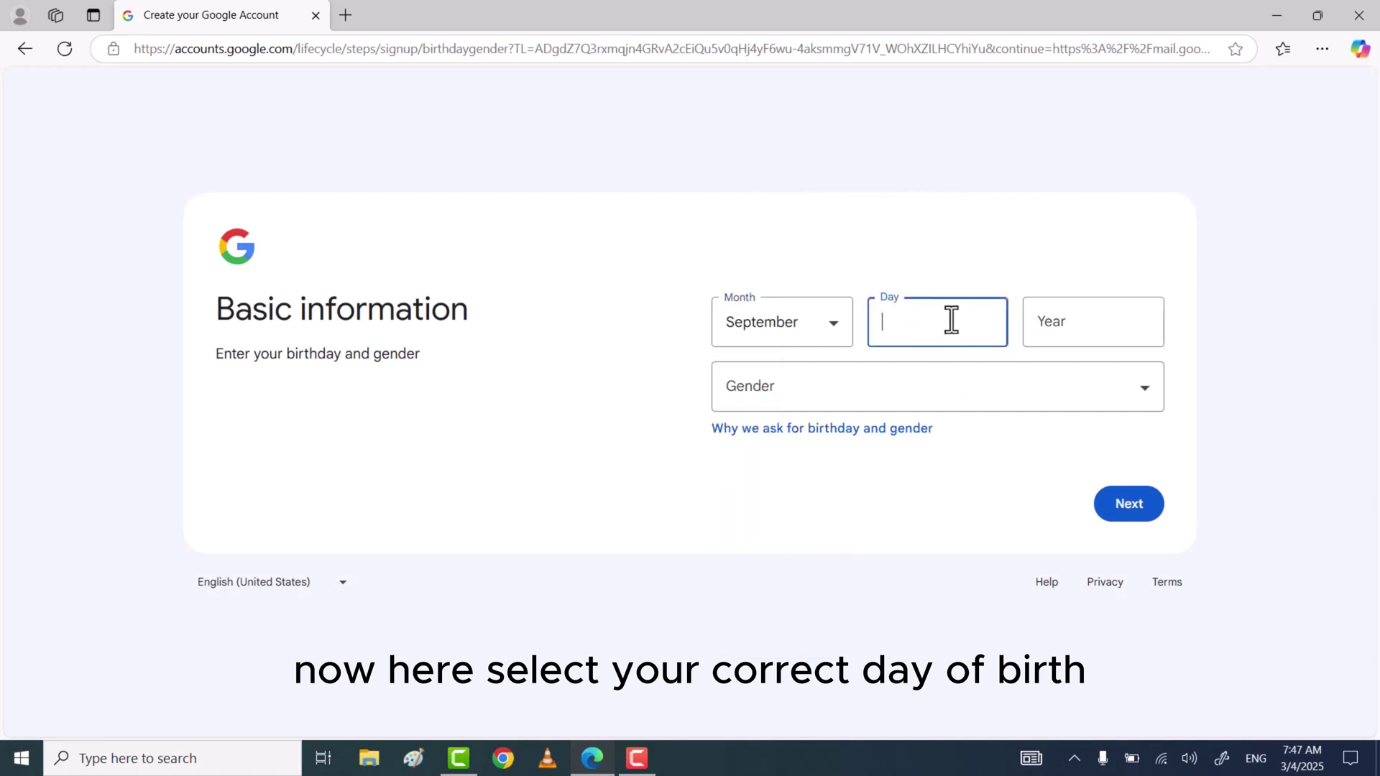
type("06")
left_click(1092, 313)
type("1")
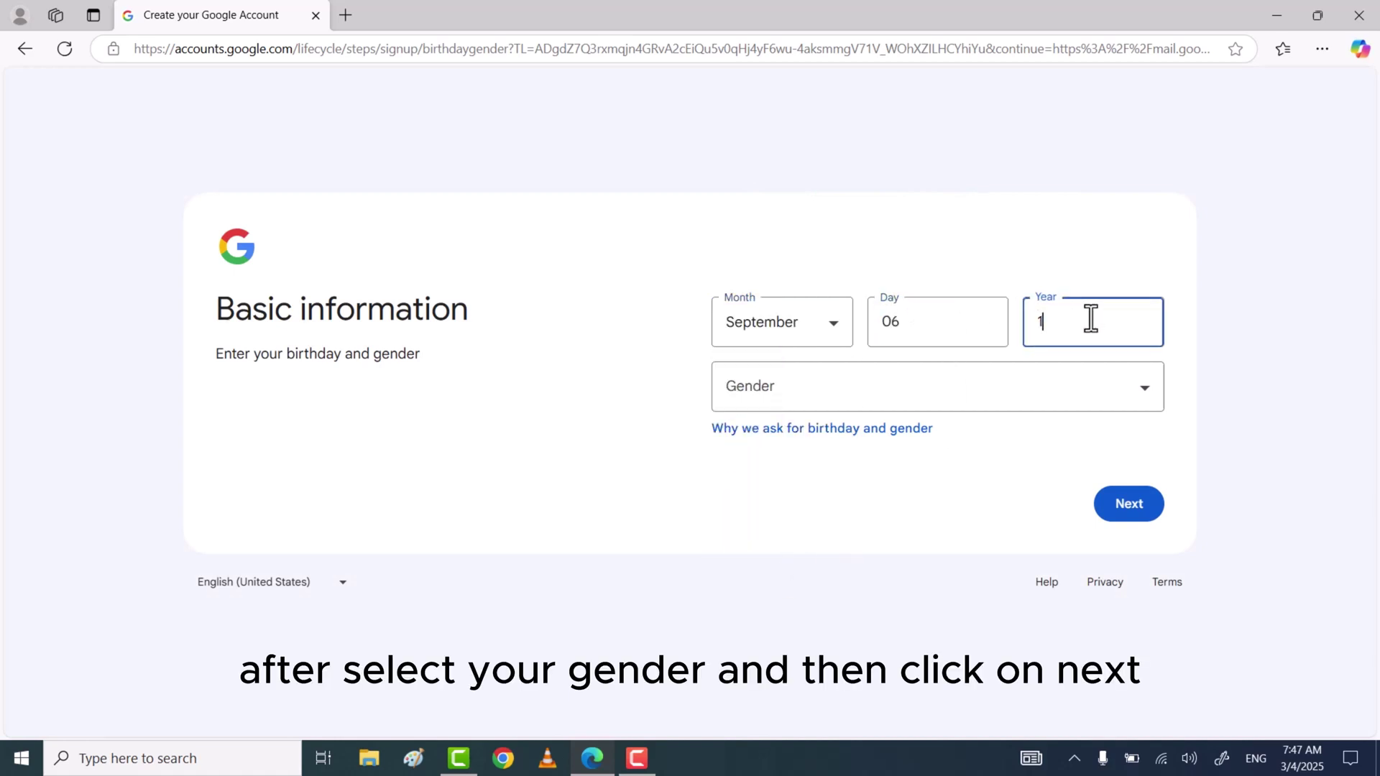
type("988")
Choose Male as the gender and continue to the username step
left_click(855, 396)
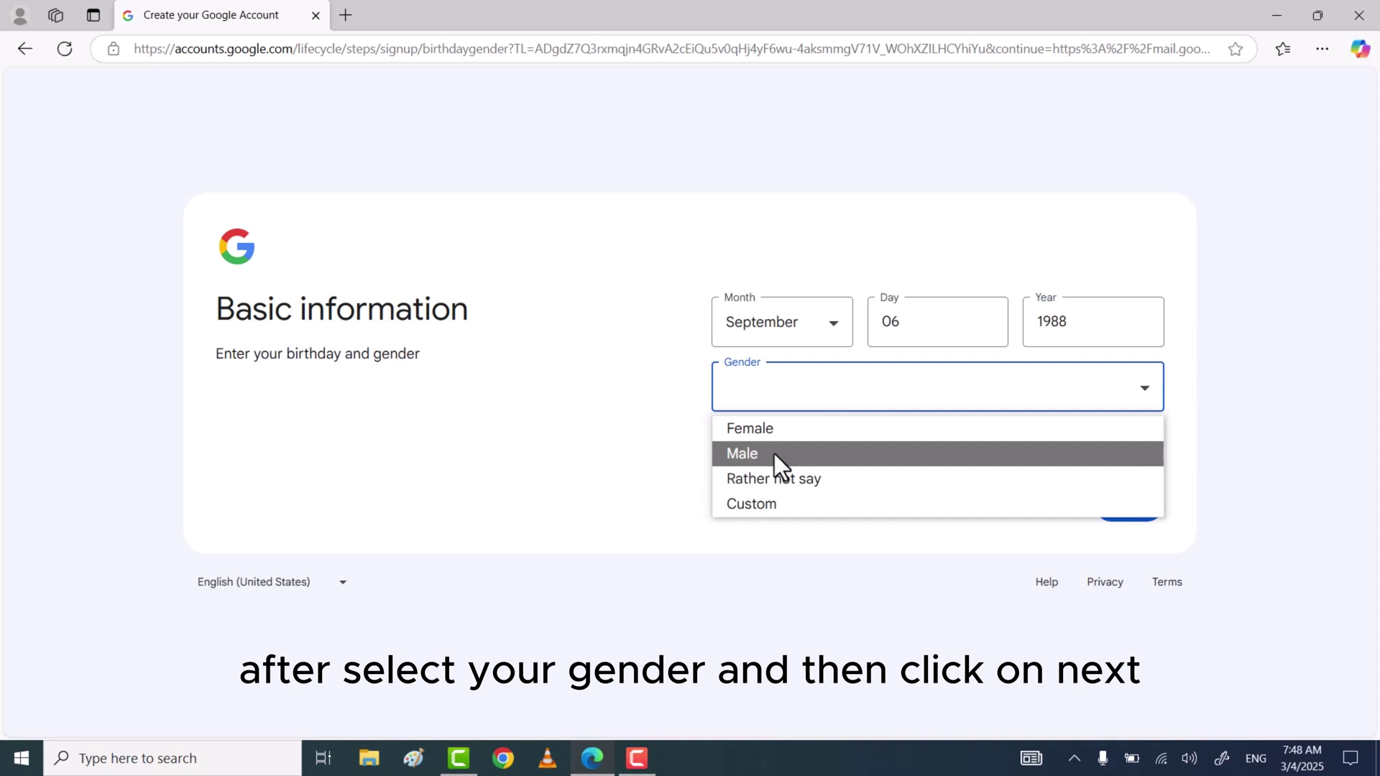
left_click(774, 454)
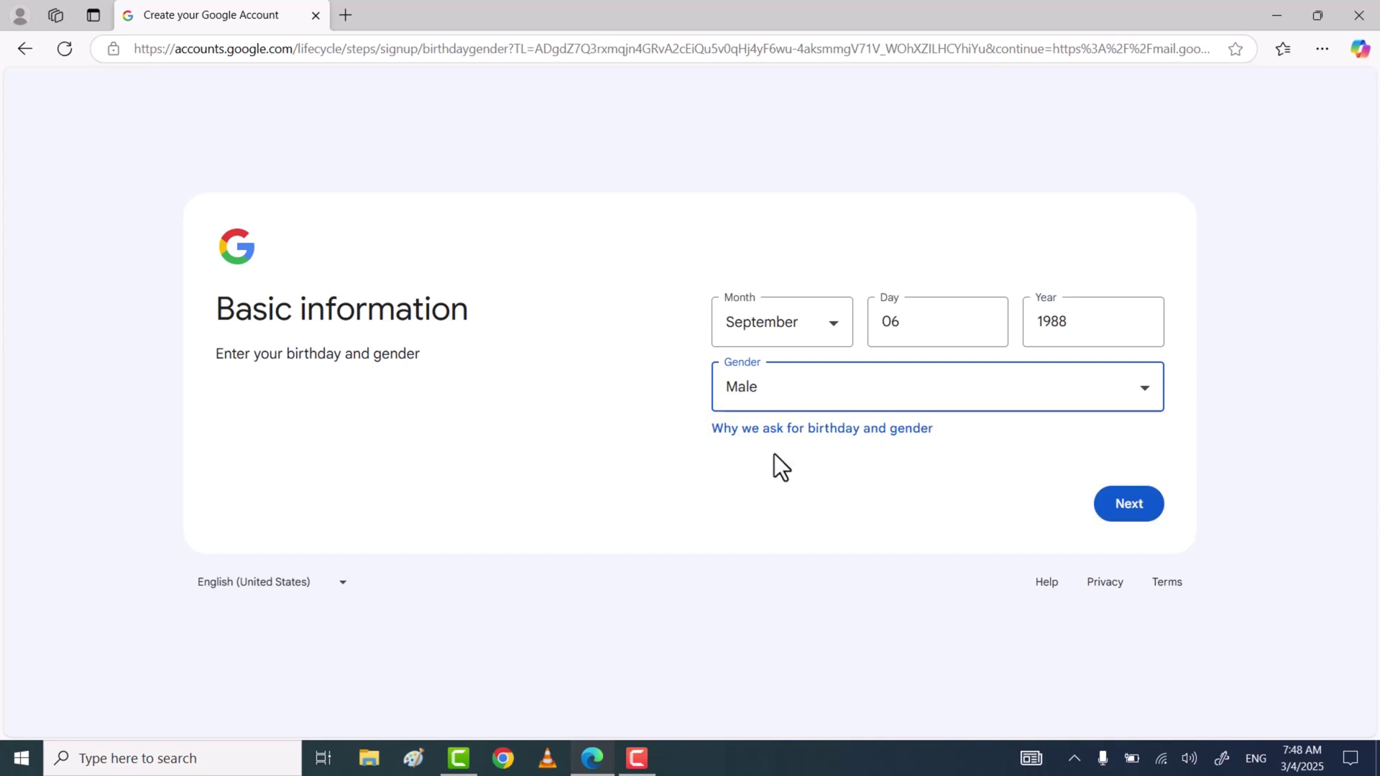
left_click(1140, 520)
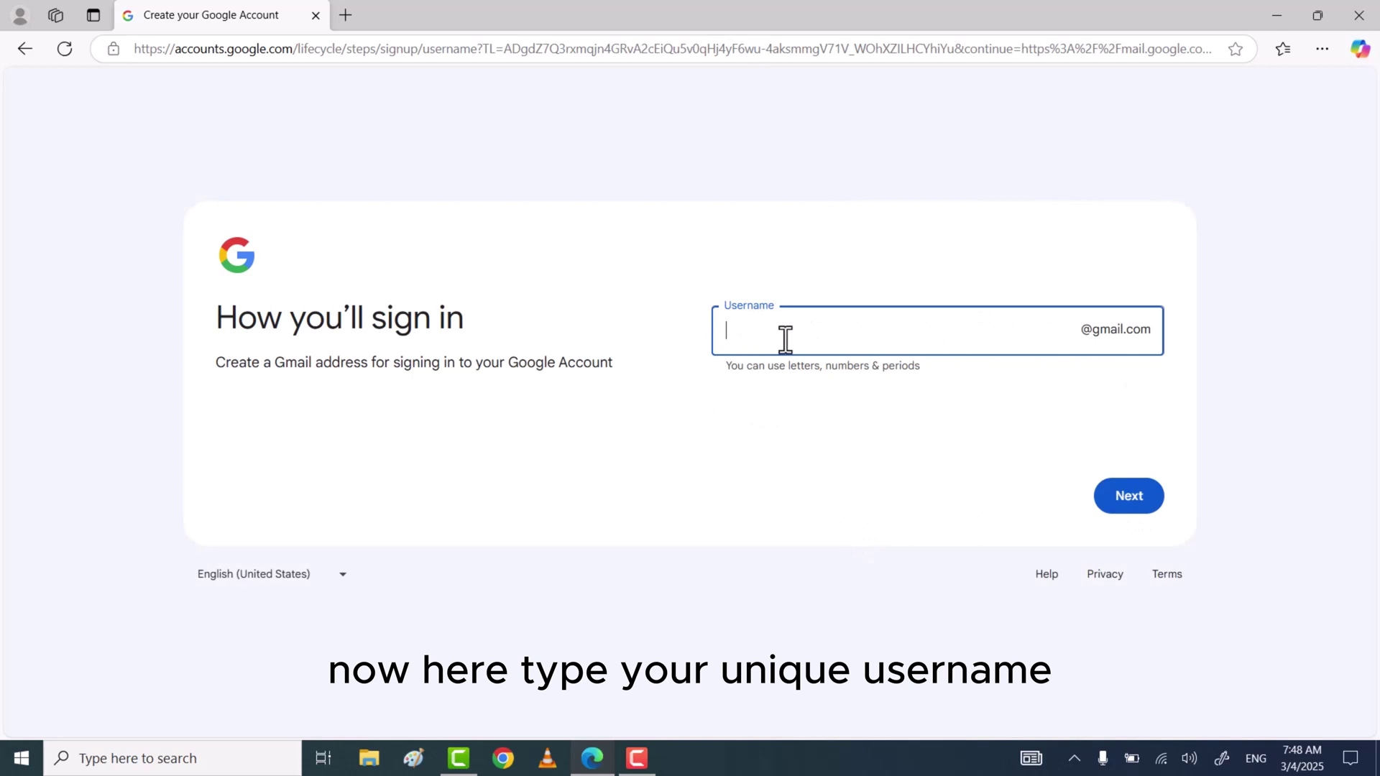
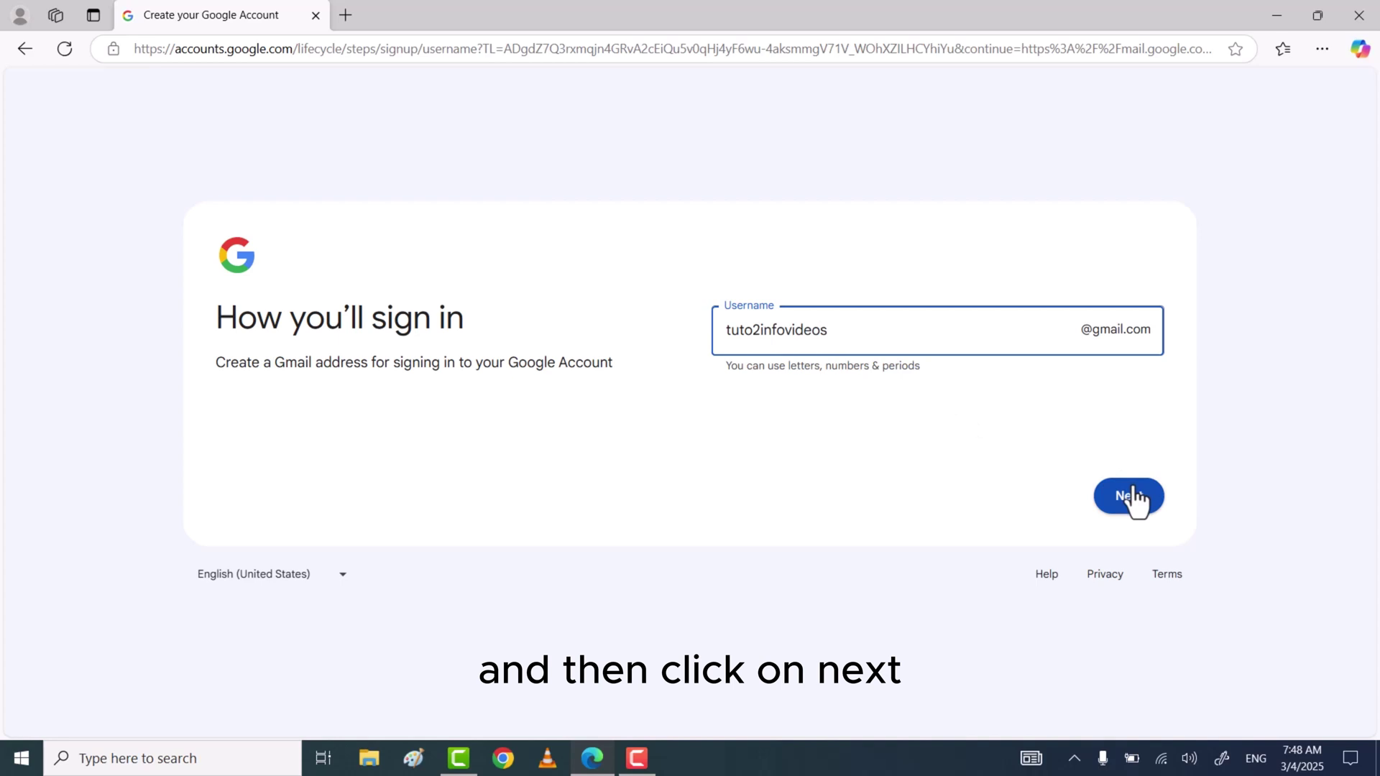
left_click(1131, 499)
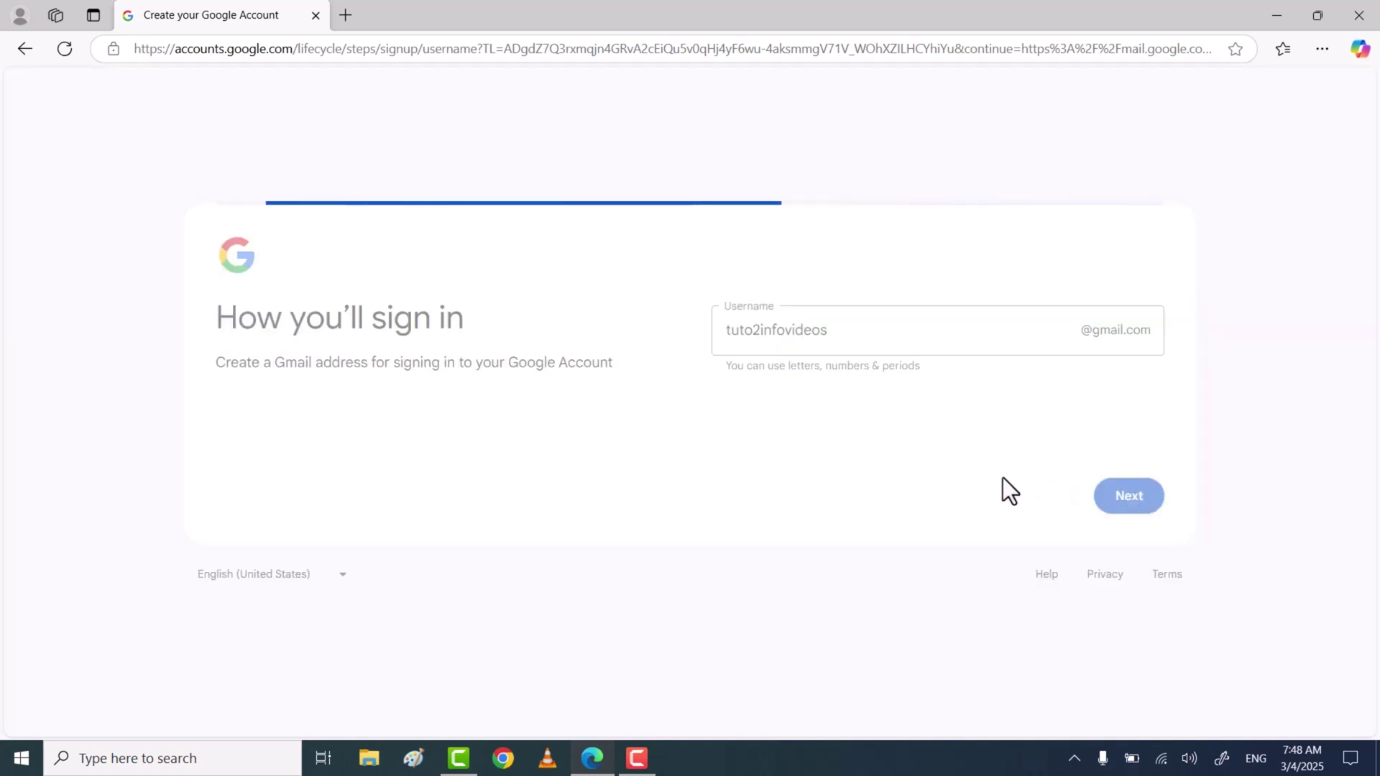
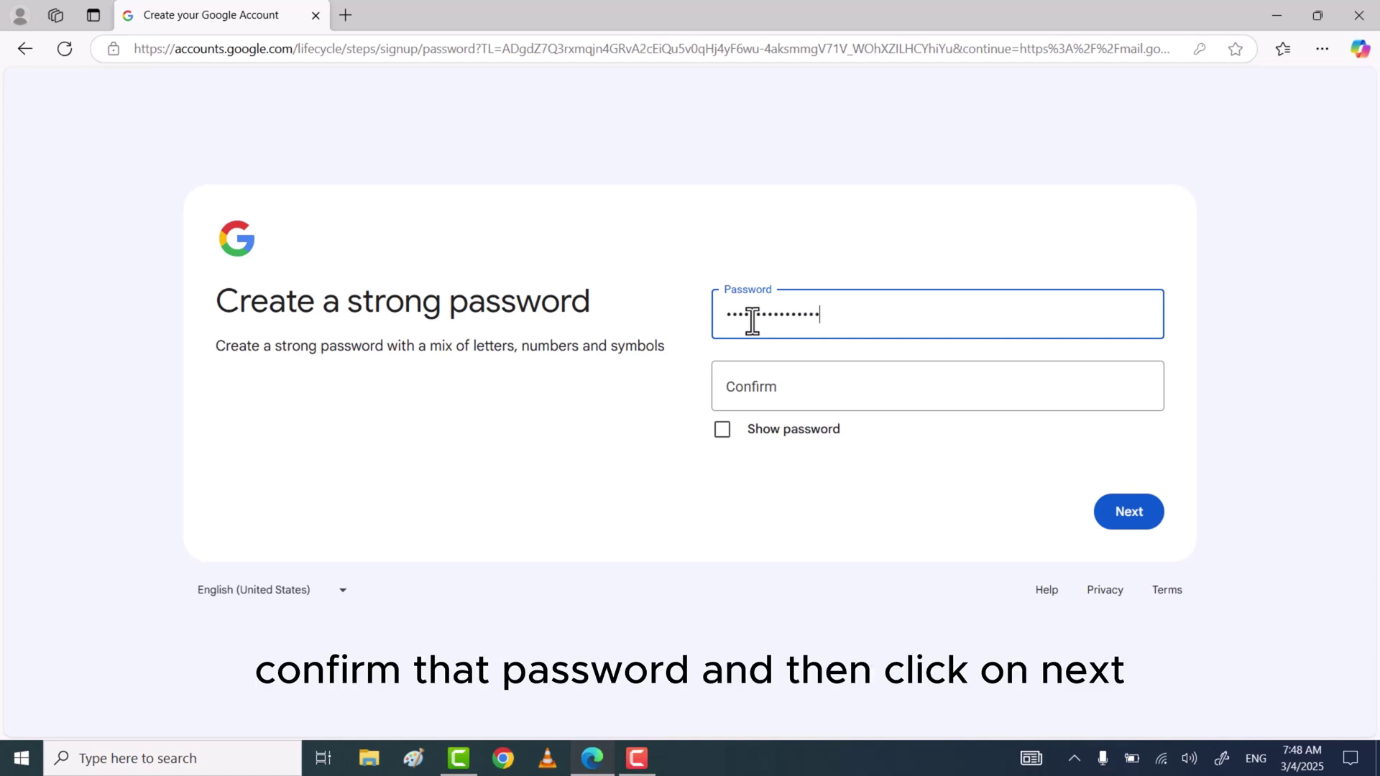
Set and confirm the password, resubmit after the mismatch, and skip the recovery email
key("Tab")
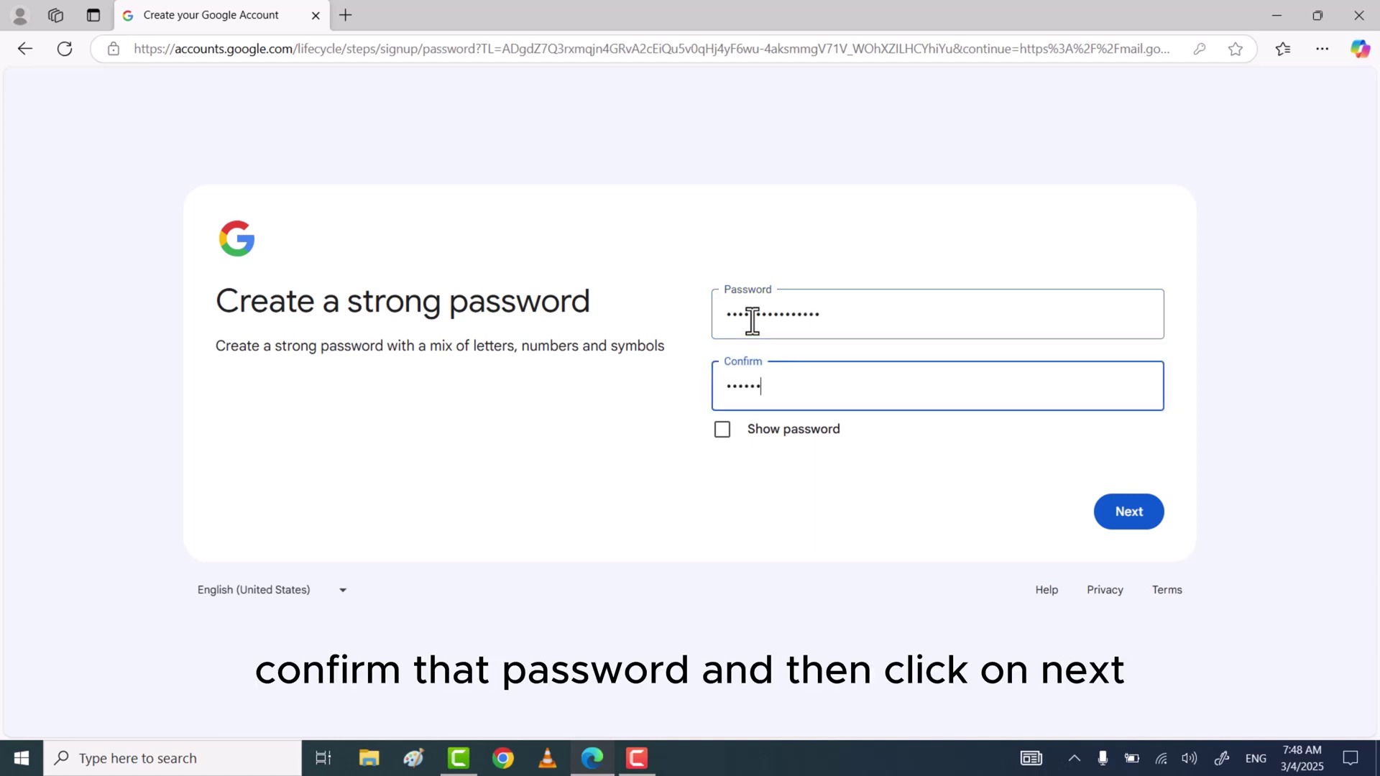
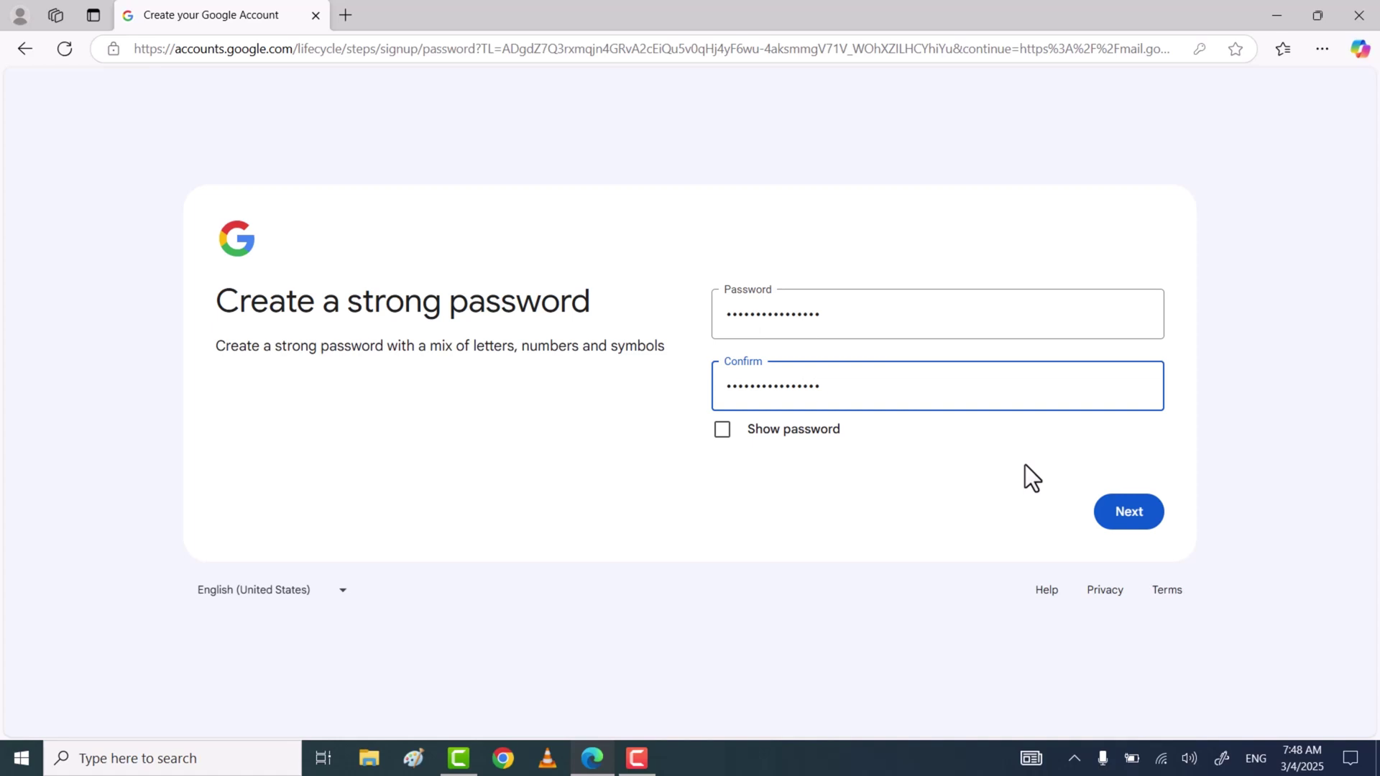
left_click(1121, 529)
left_click(1121, 528)
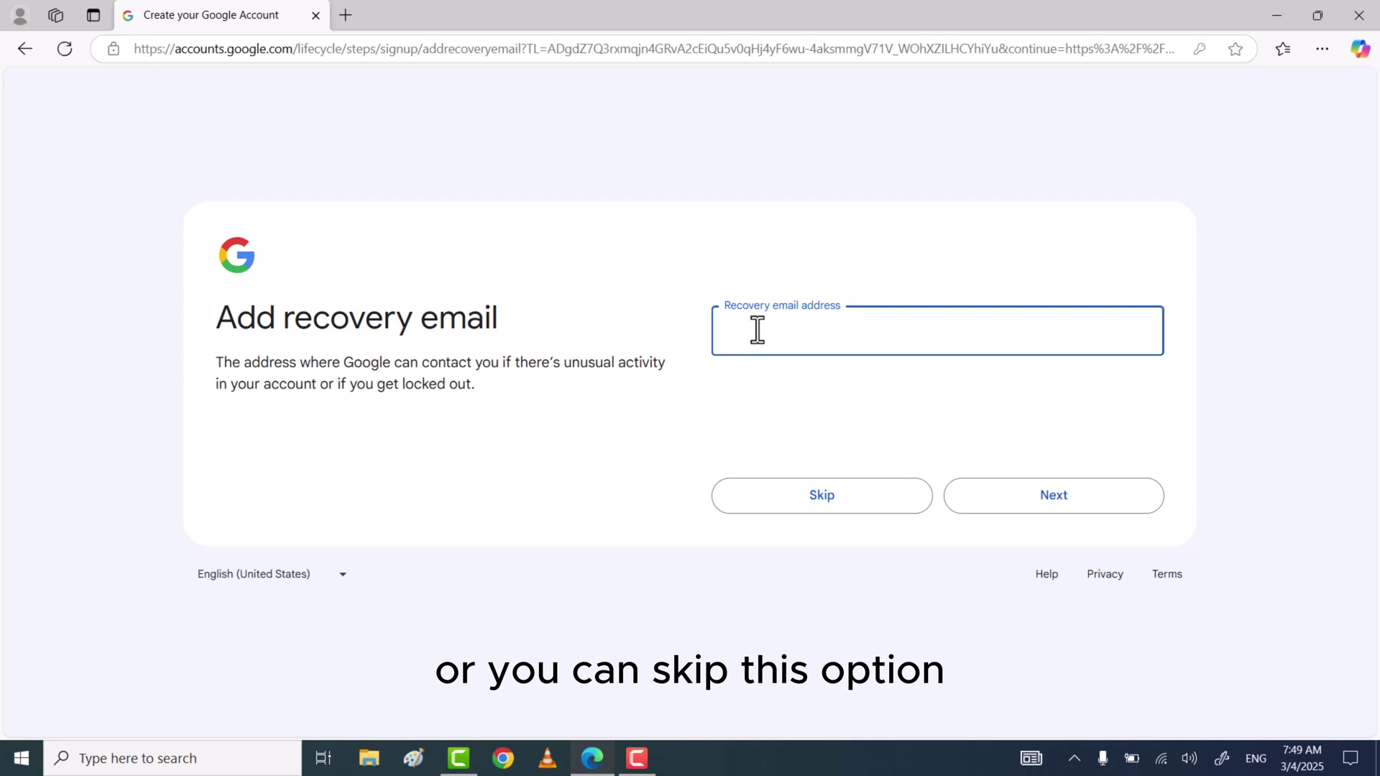
left_click(823, 496)
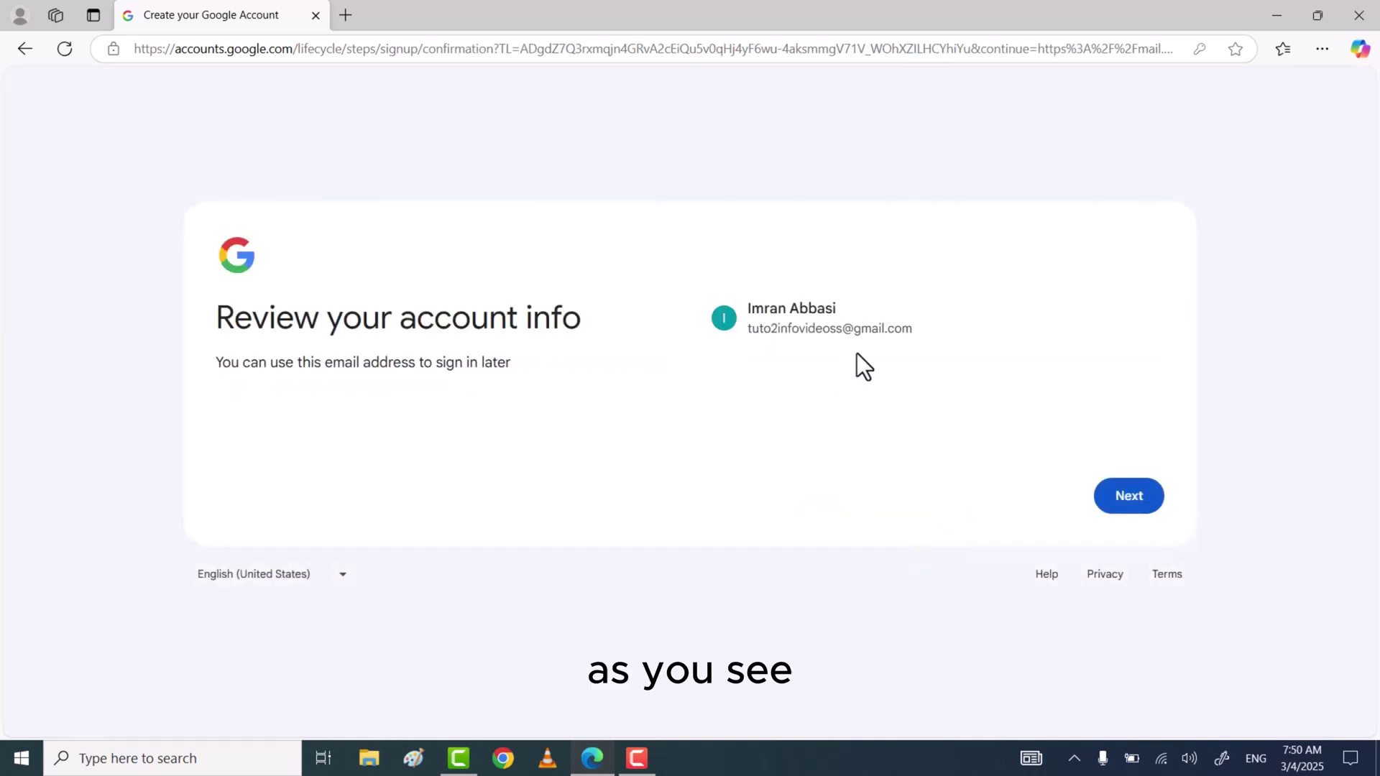
Approve the reviewed account info and agree to Google's Privacy and Terms
left_click(1132, 498)
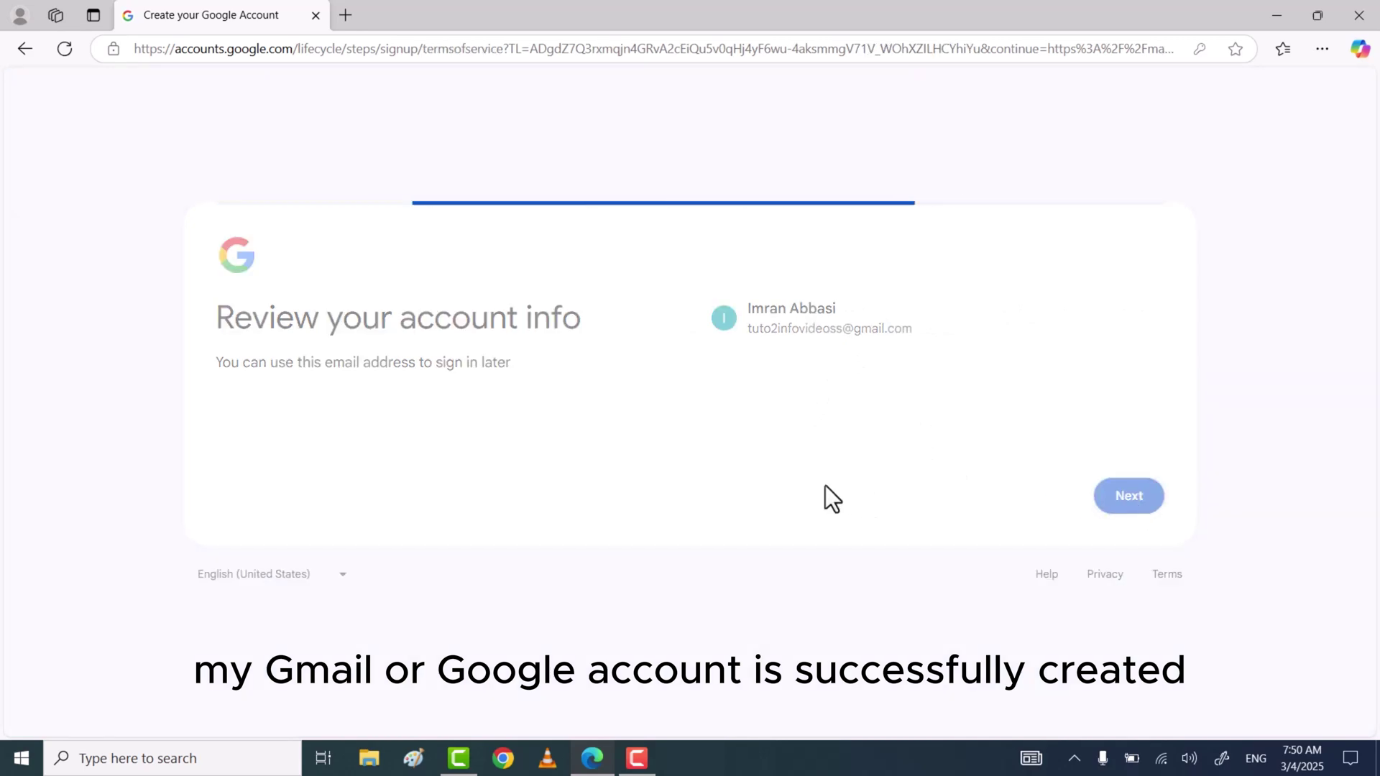
scroll(975, 420, "down", 5)
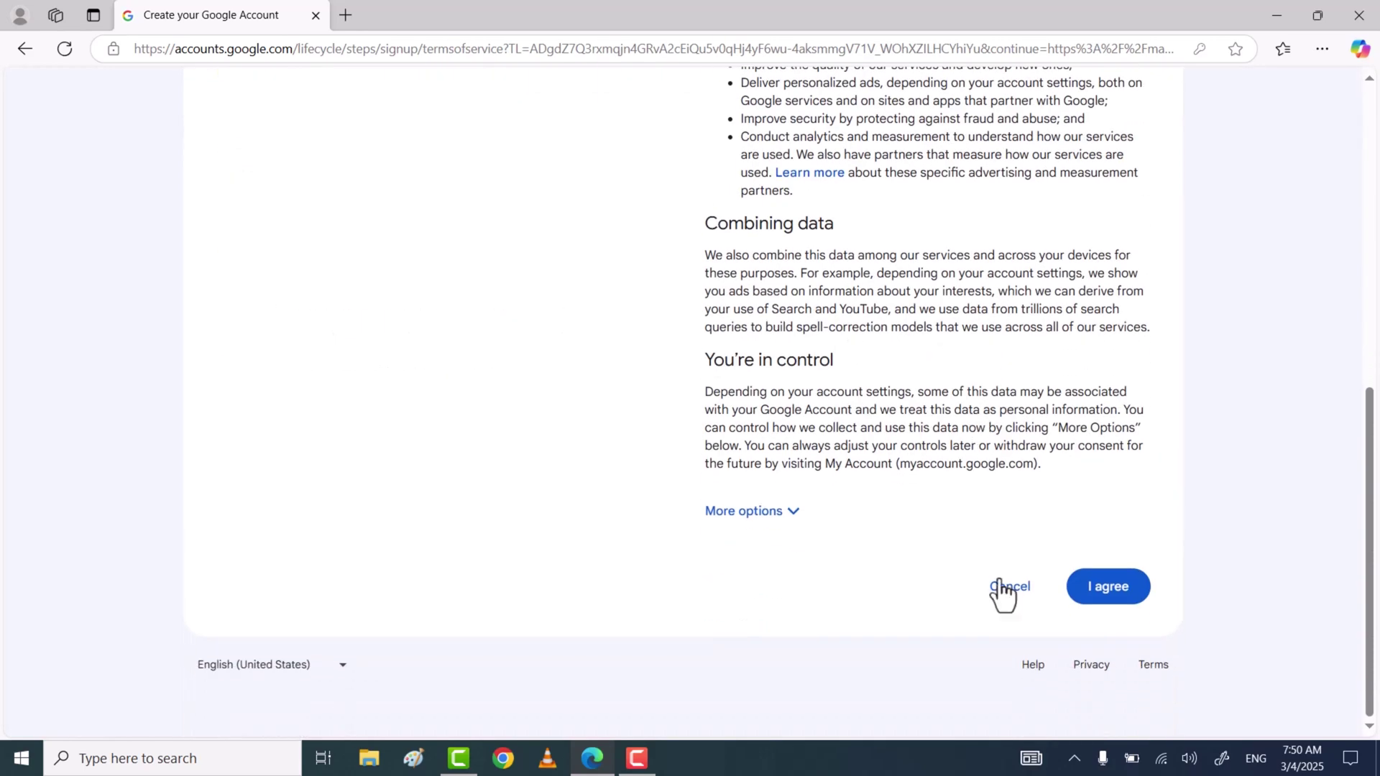
left_click(1101, 591)
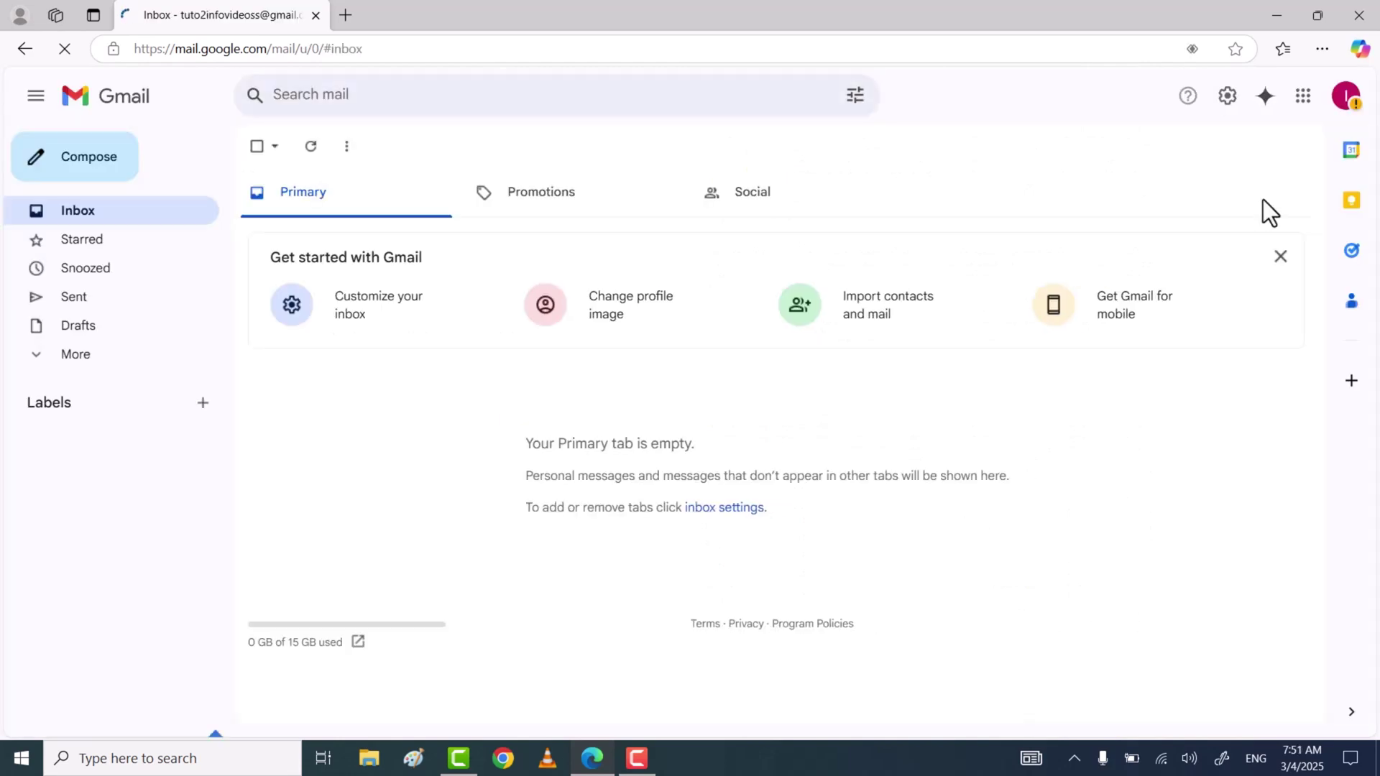
Open the new account's profile panel from the avatar over the empty inbox
left_click(1345, 99)
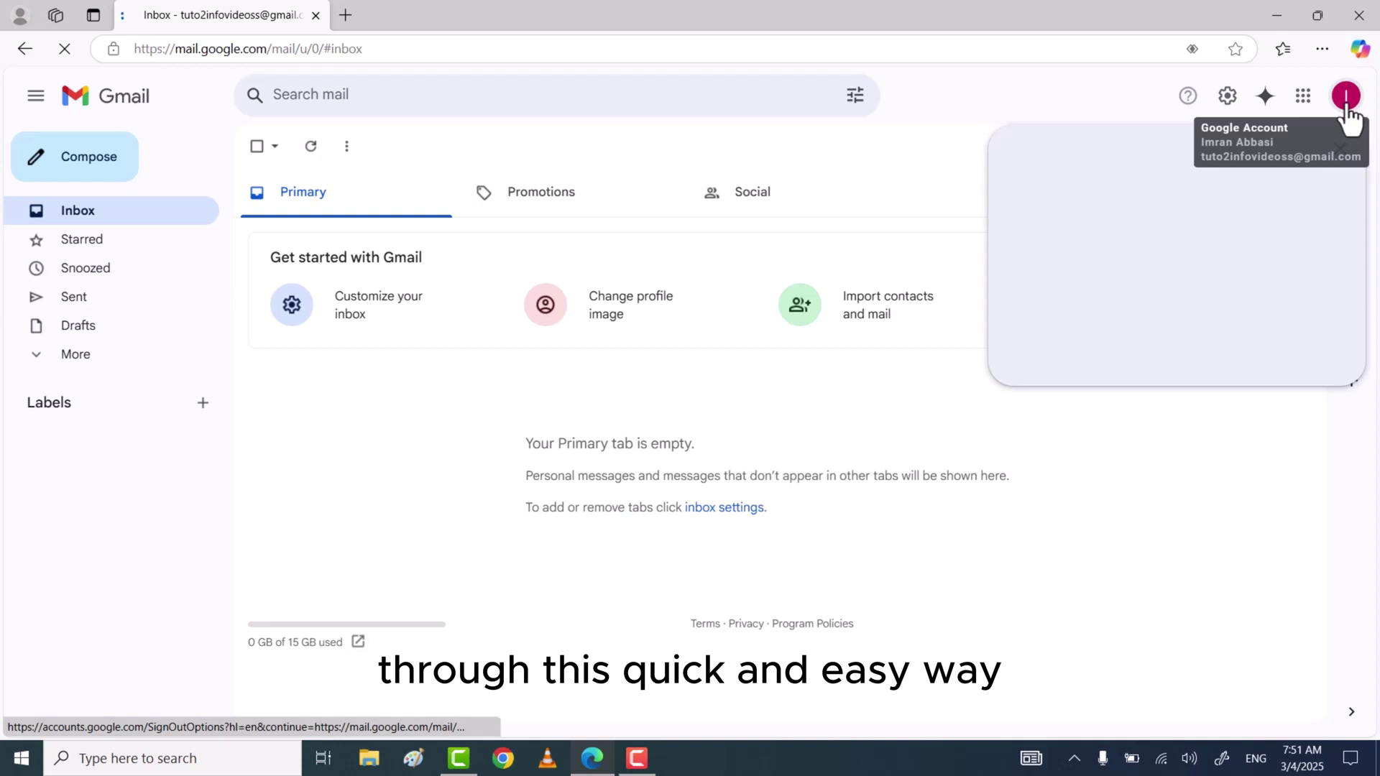